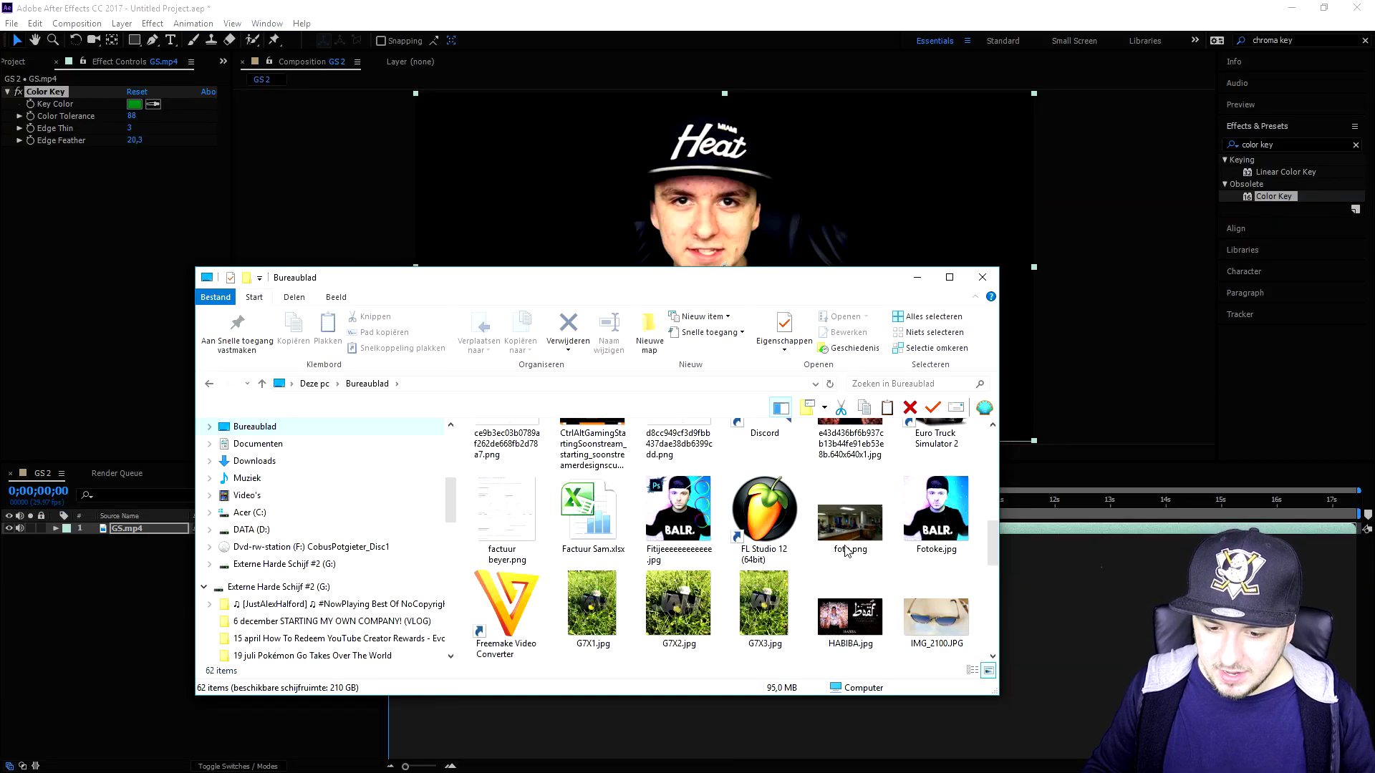
- Bring foto.png from File Explorer into the composition
{"action": "left_click", "coordinate": [847, 551]}
{"action": "key", "text": "alt+Tab"}
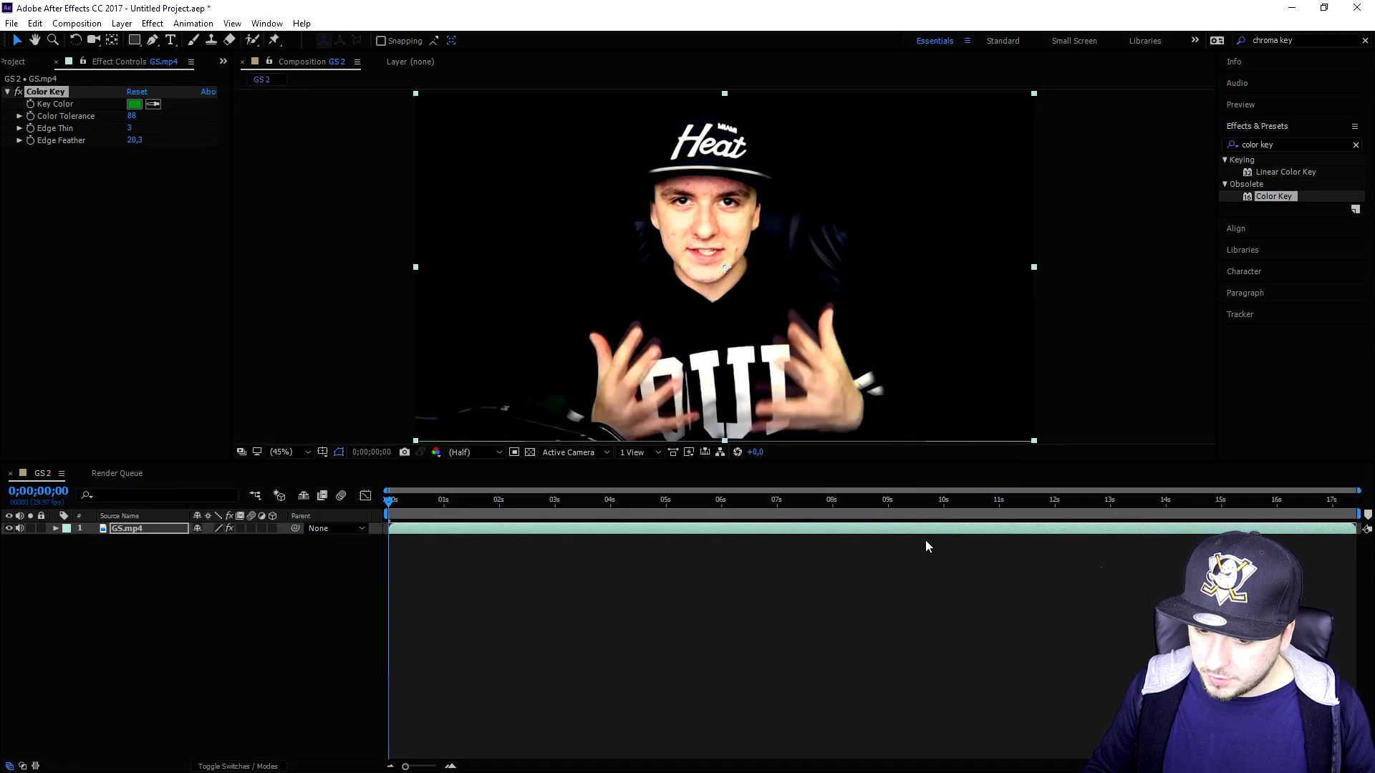
{"action": "left_click_drag", "start_coordinate": [925, 546], "coordinate": [417, 577]}
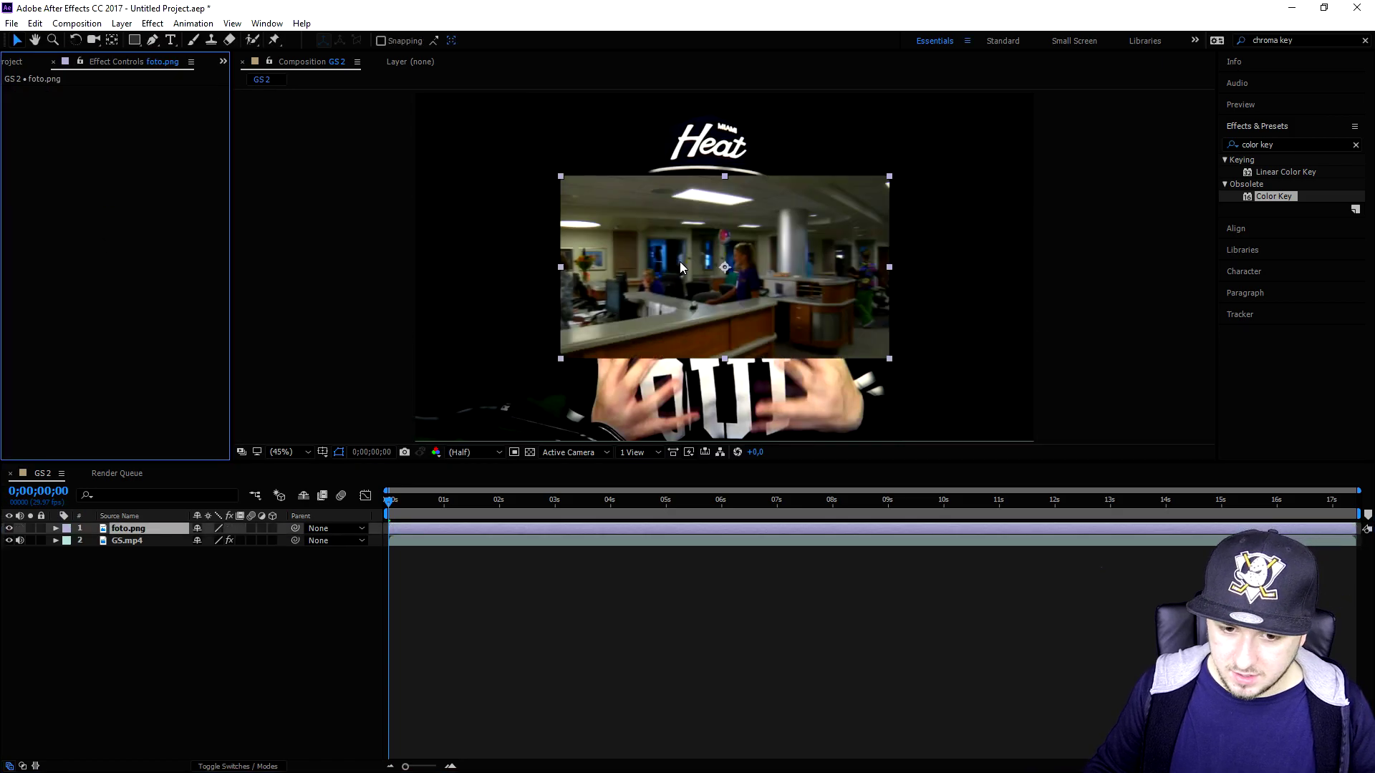
- Enlarge the office photo to fill the frame and place its layer beneath GS.mp4
{"action": "left_click_drag", "start_coordinate": [648, 255], "coordinate": [501, 172]}
{"action": "left_click_drag", "start_coordinate": [741, 279], "coordinate": [1067, 444]}
{"action": "left_click", "coordinate": [240, 587]}
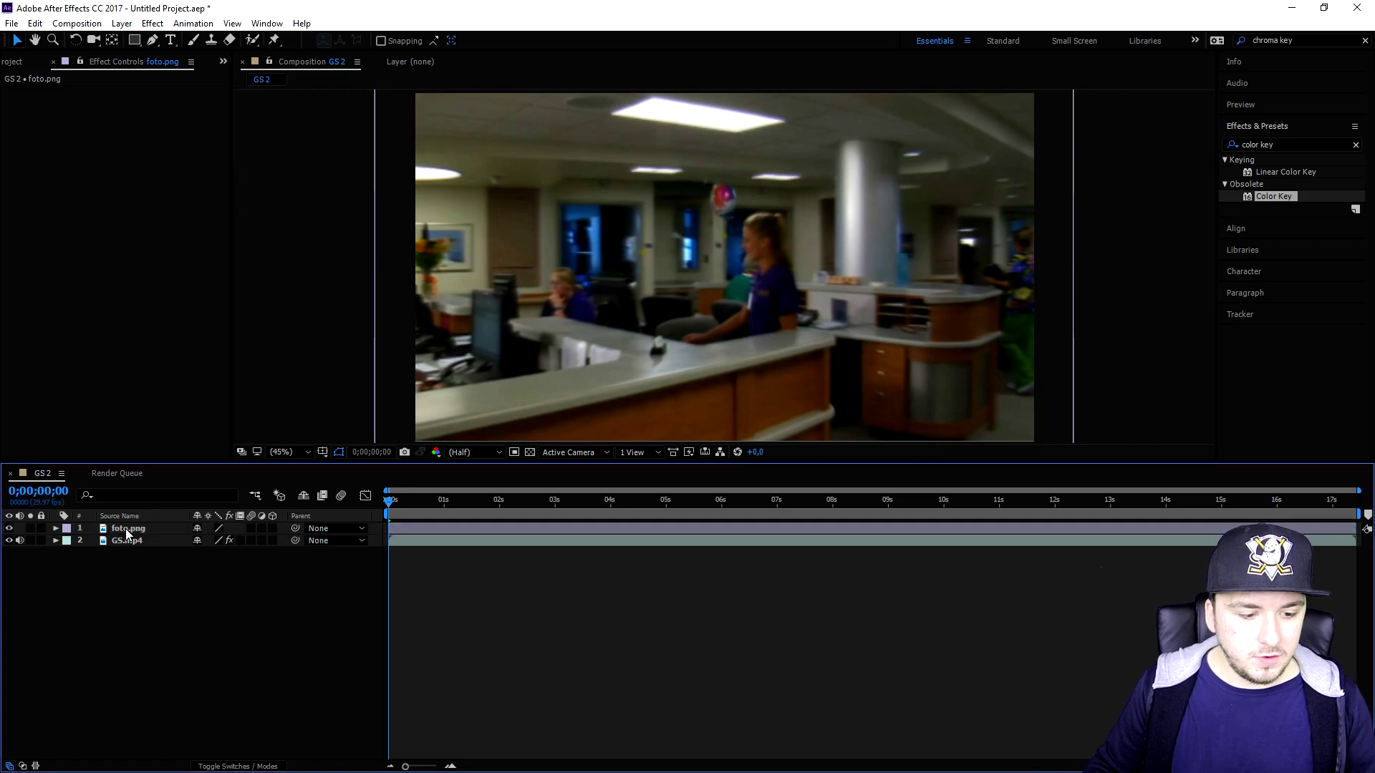
{"action": "left_click_drag", "start_coordinate": [124, 531], "coordinate": [122, 543]}
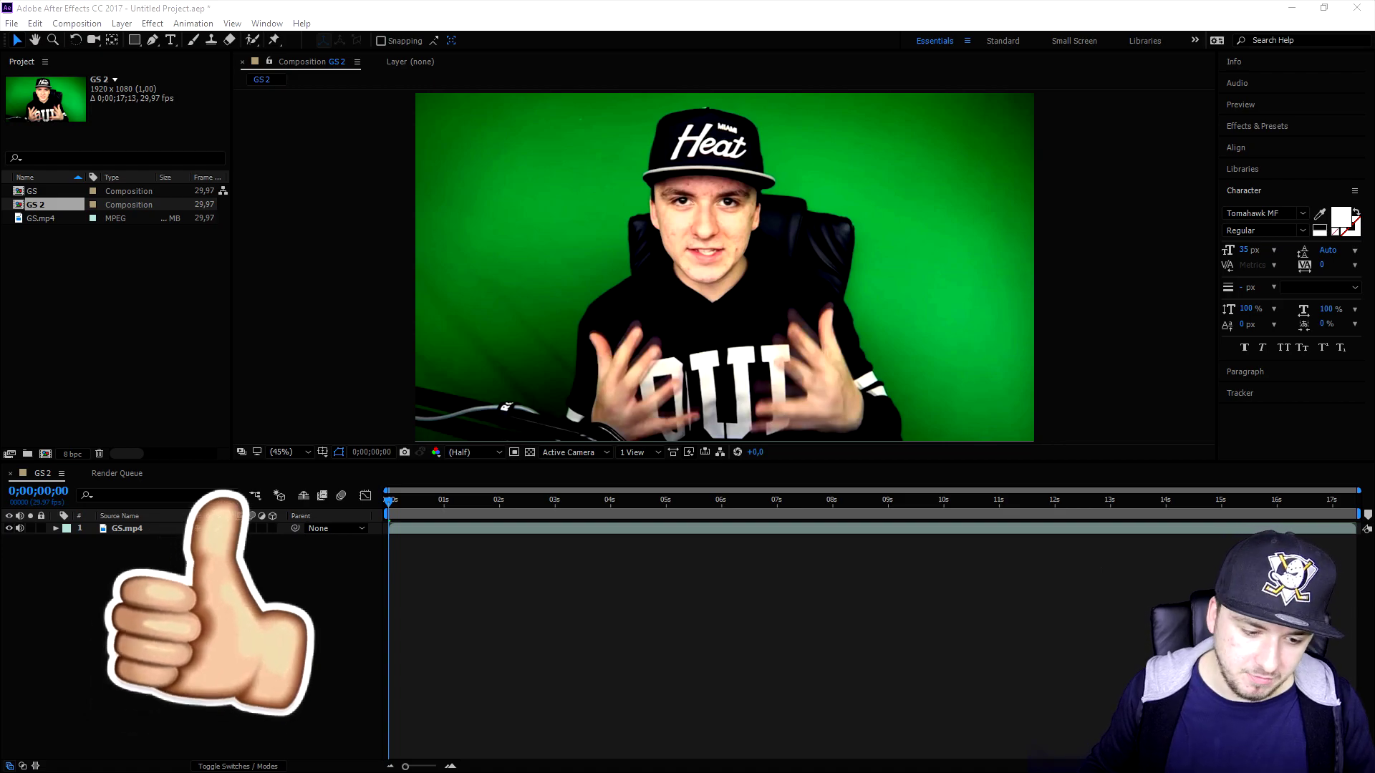
- Set the current time to 0;00;00;05 in the GS 2 timeline
{"action": "left_click", "coordinate": [398, 499]}
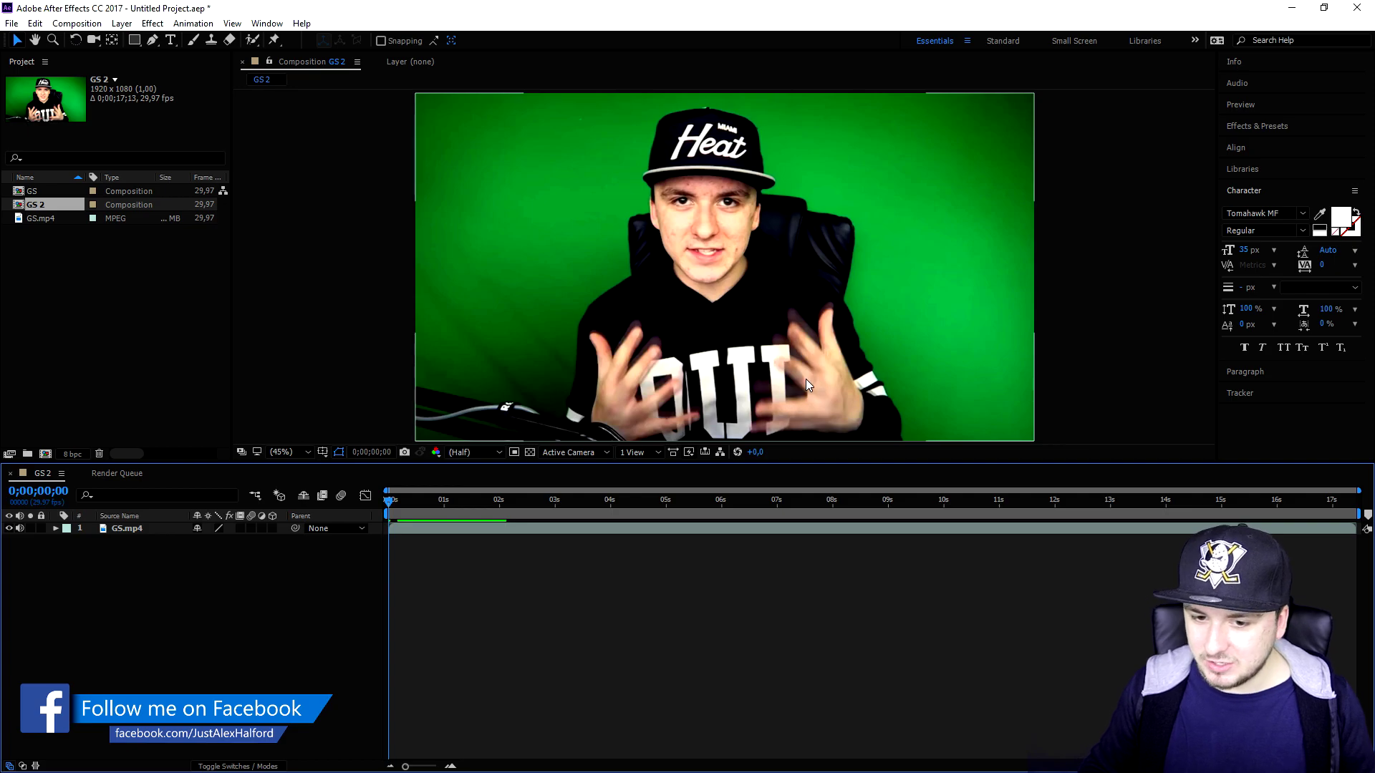
- Apply Color Key, found by searching 'color k' in Effects & Presets, to the GS.mp4 layer
{"action": "left_click", "coordinate": [852, 190]}
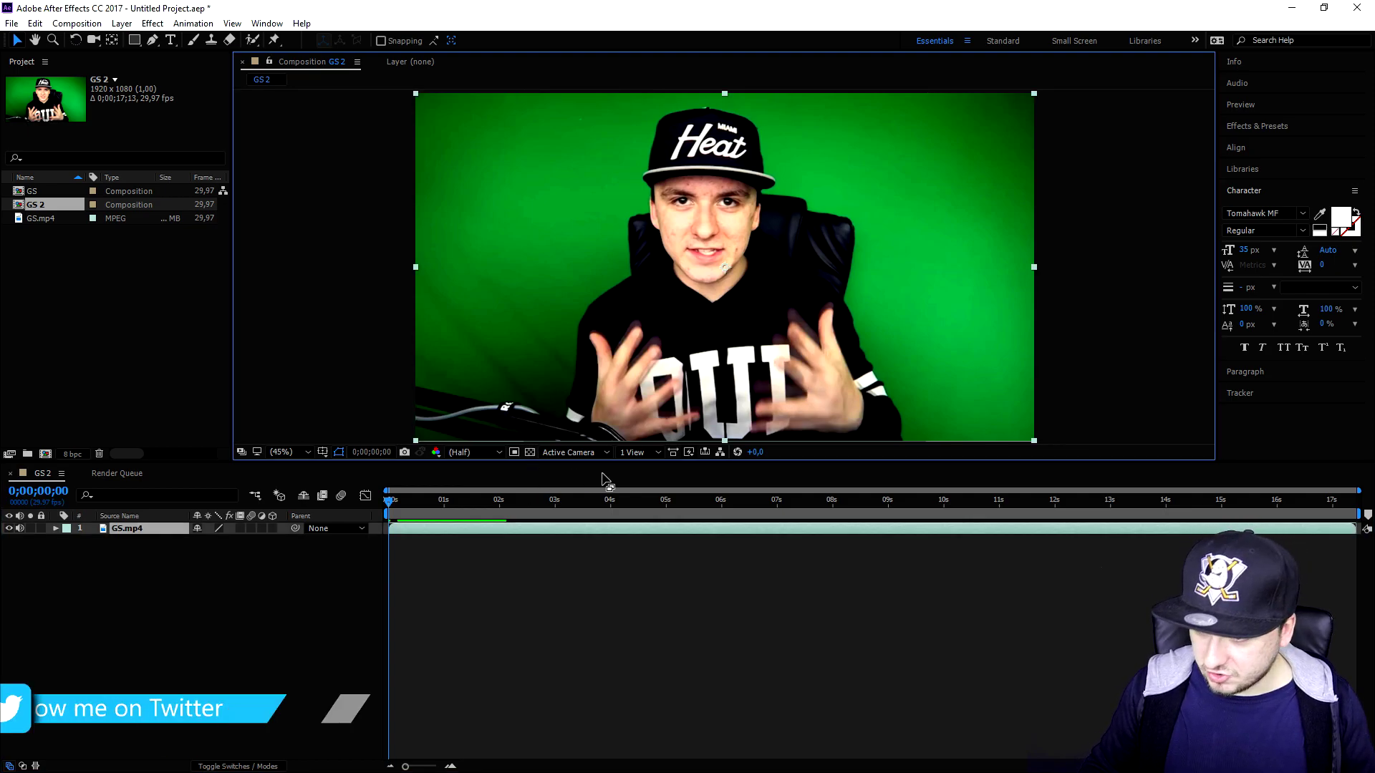
{"action": "left_click", "coordinate": [1257, 126]}
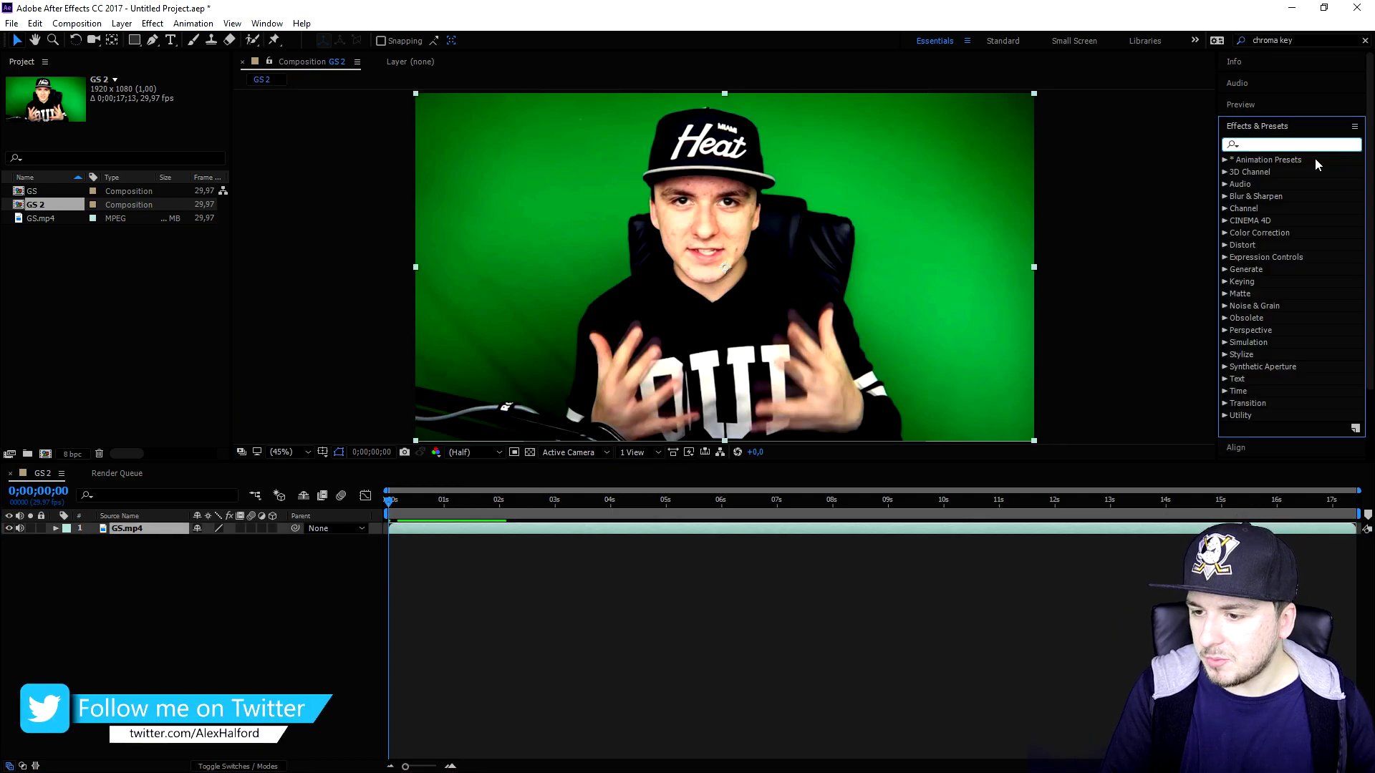
{"action": "type", "text": "color key"}
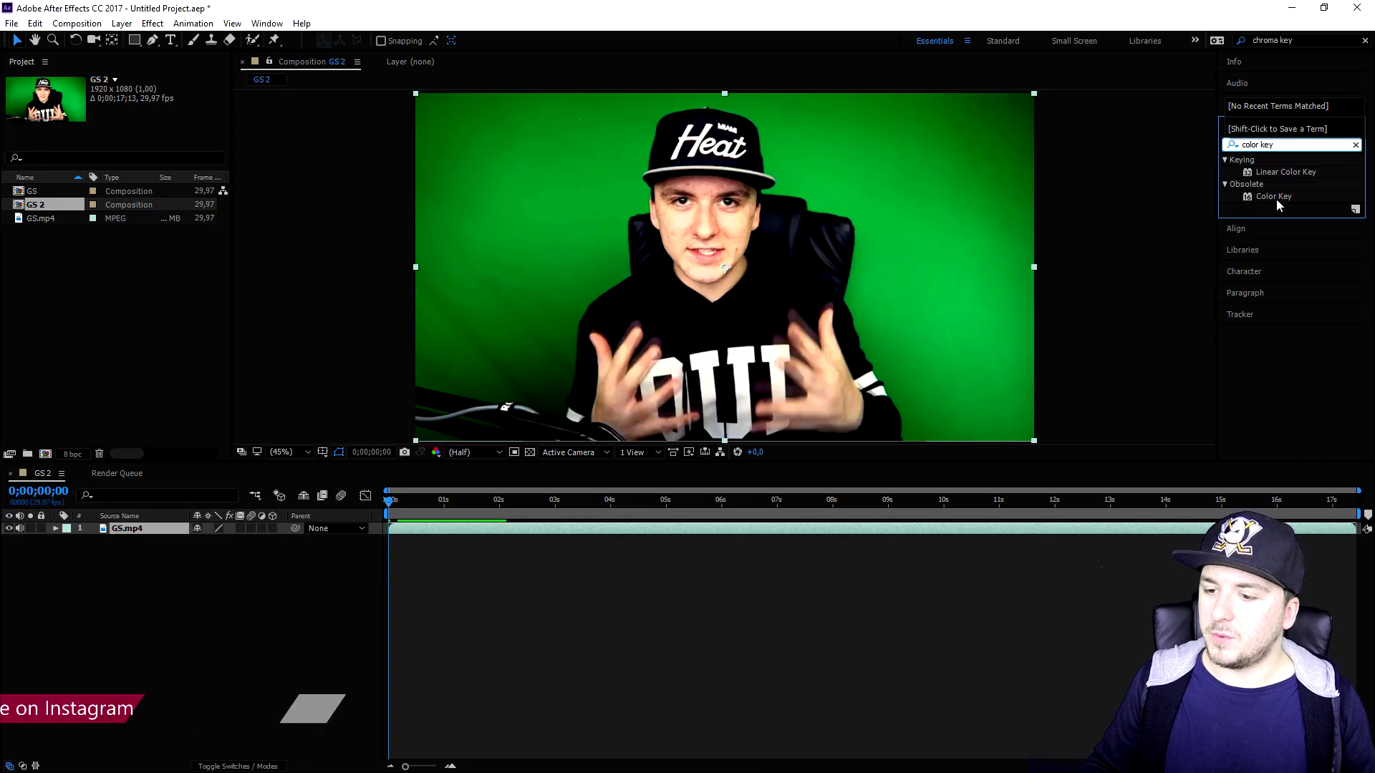
{"action": "left_click", "coordinate": [1054, 497]}
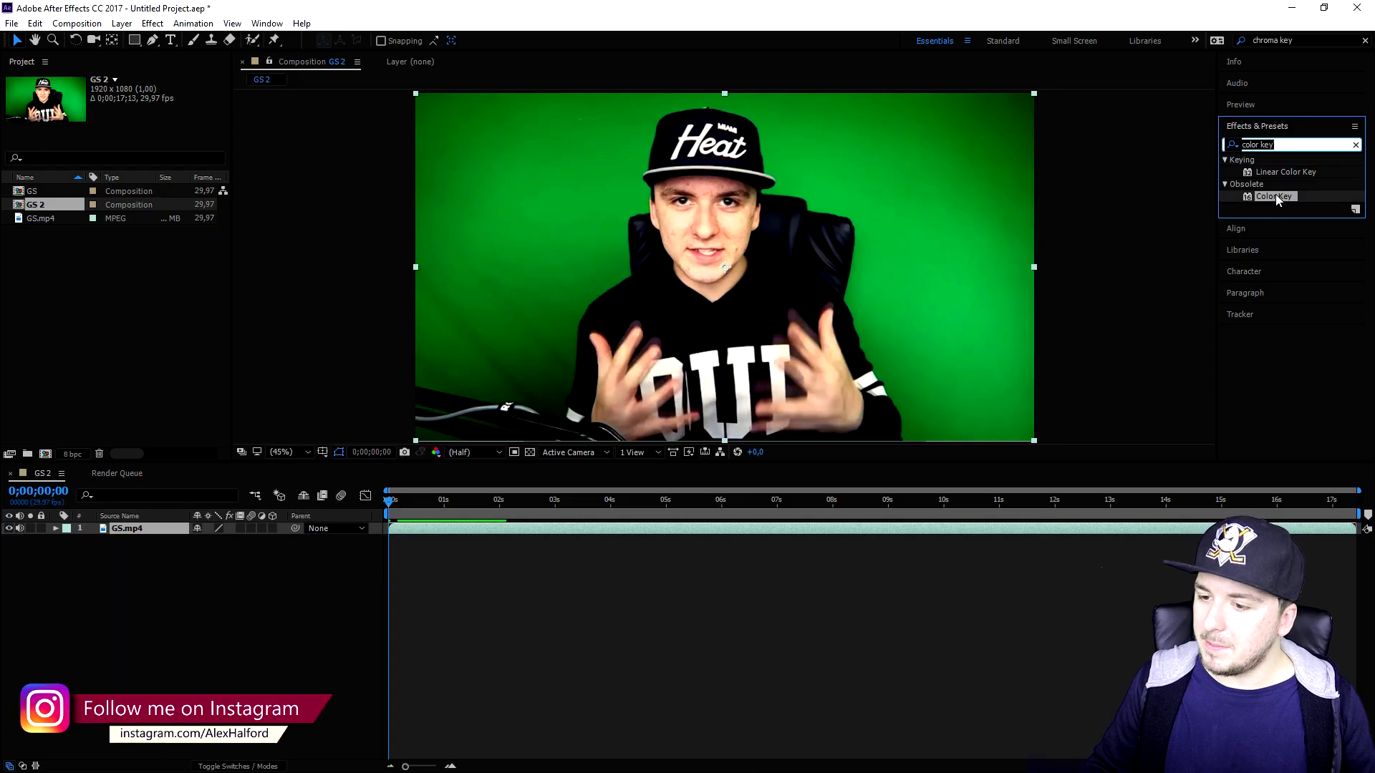
{"action": "double_click", "coordinate": [1274, 195]}
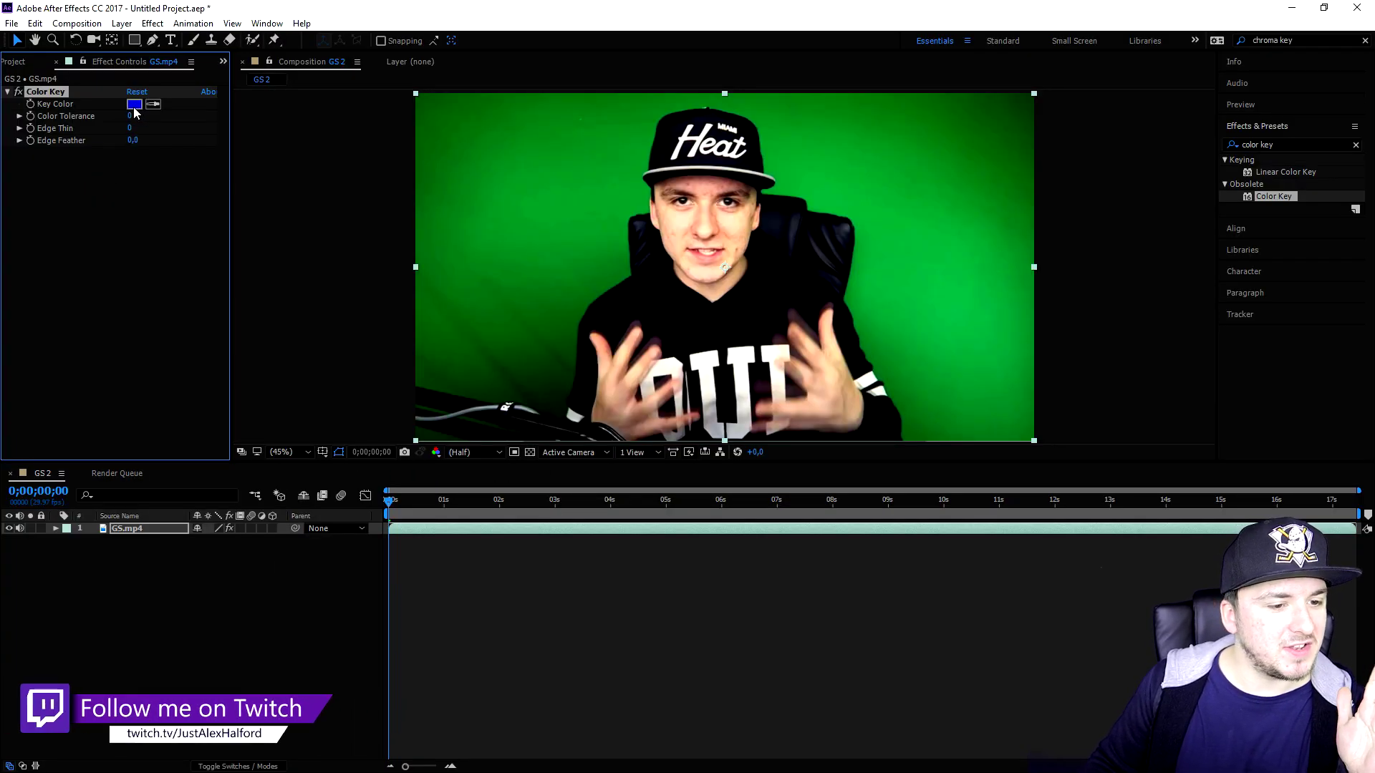
- Sample the footage's background green 00812F as the Color Key's key colour
{"action": "left_click", "coordinate": [133, 104]}
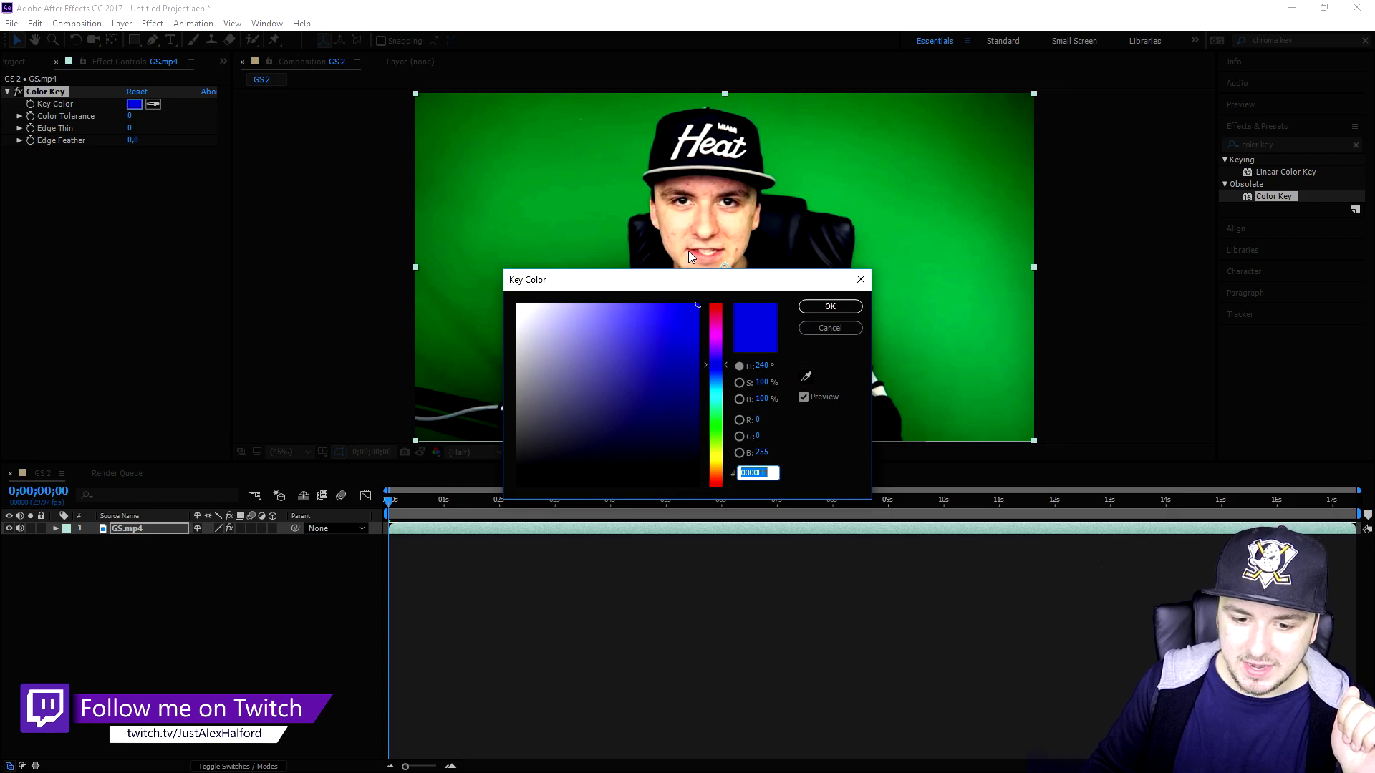
{"action": "left_click", "coordinate": [807, 376]}
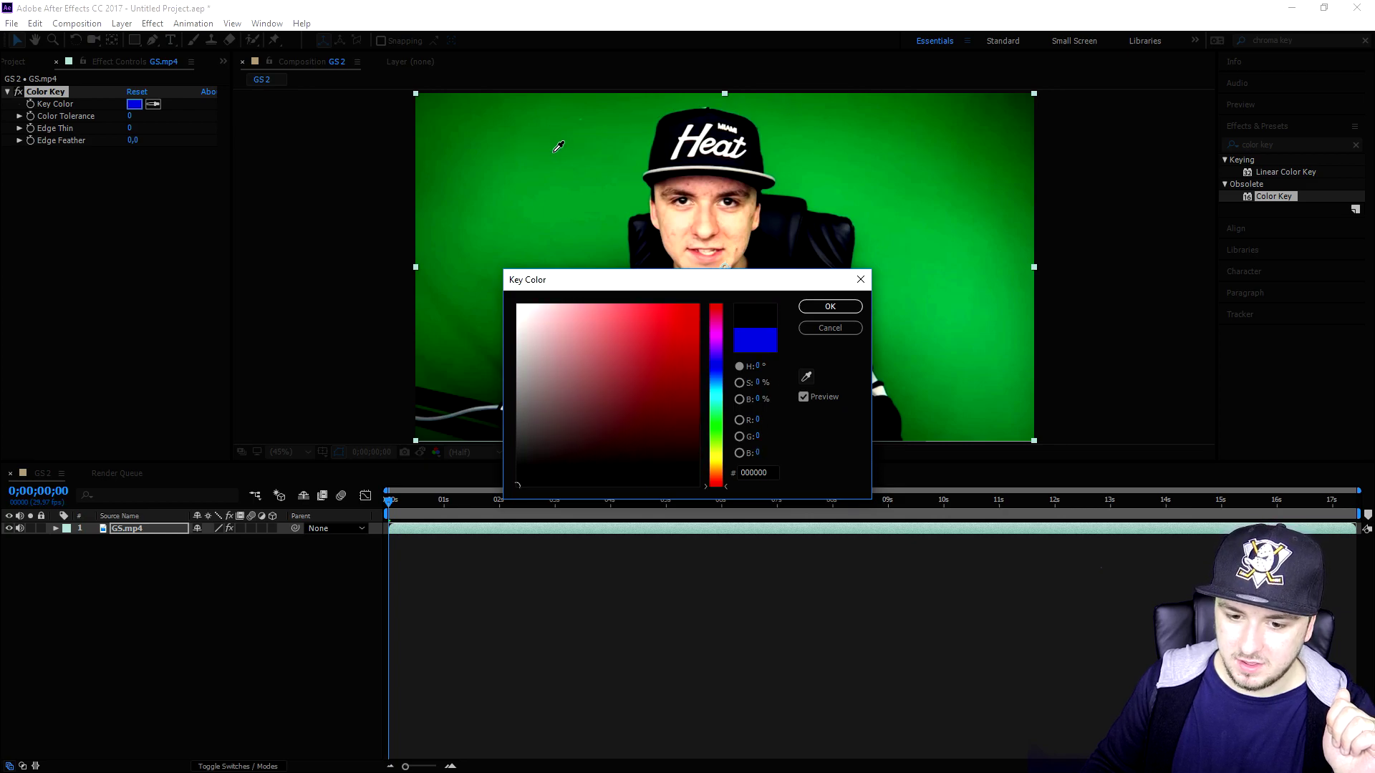
{"action": "left_click", "coordinate": [553, 153]}
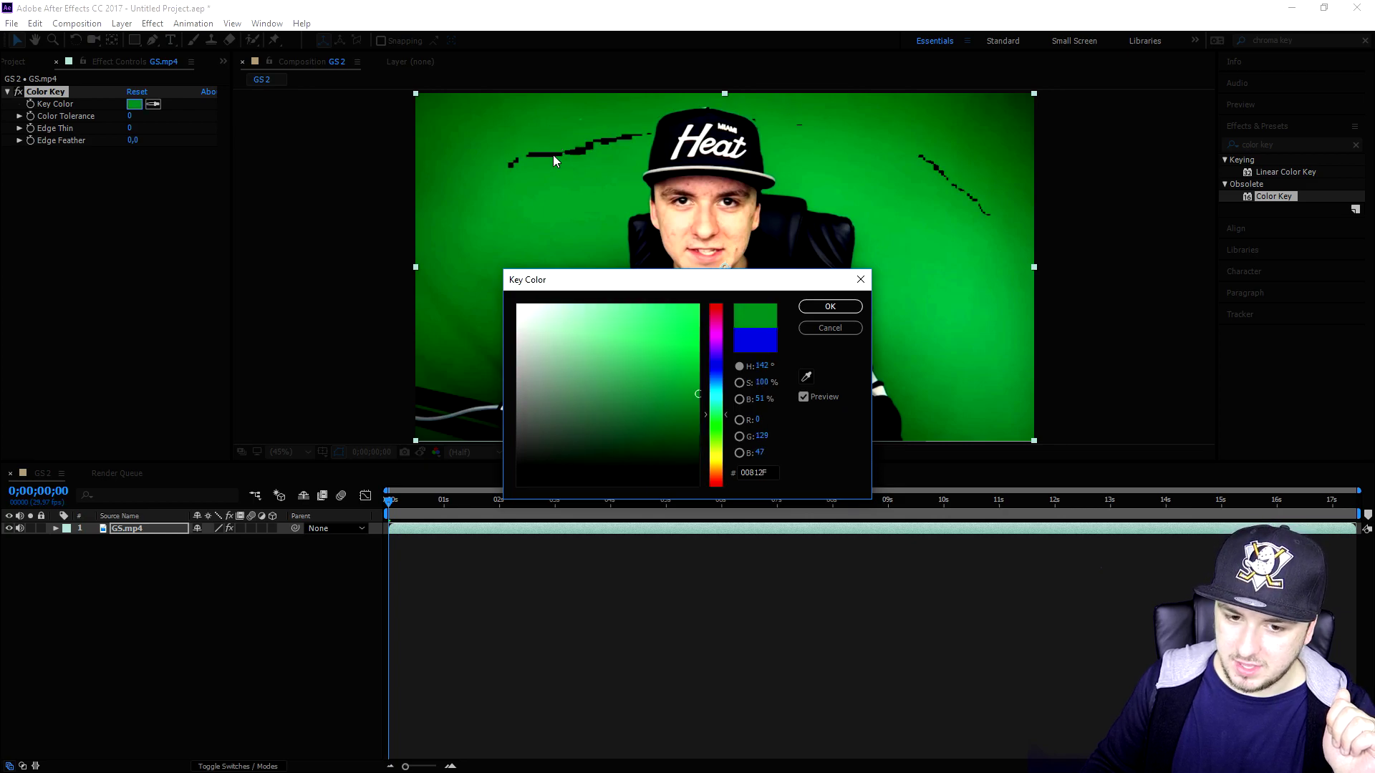
{"action": "left_click", "coordinate": [828, 307]}
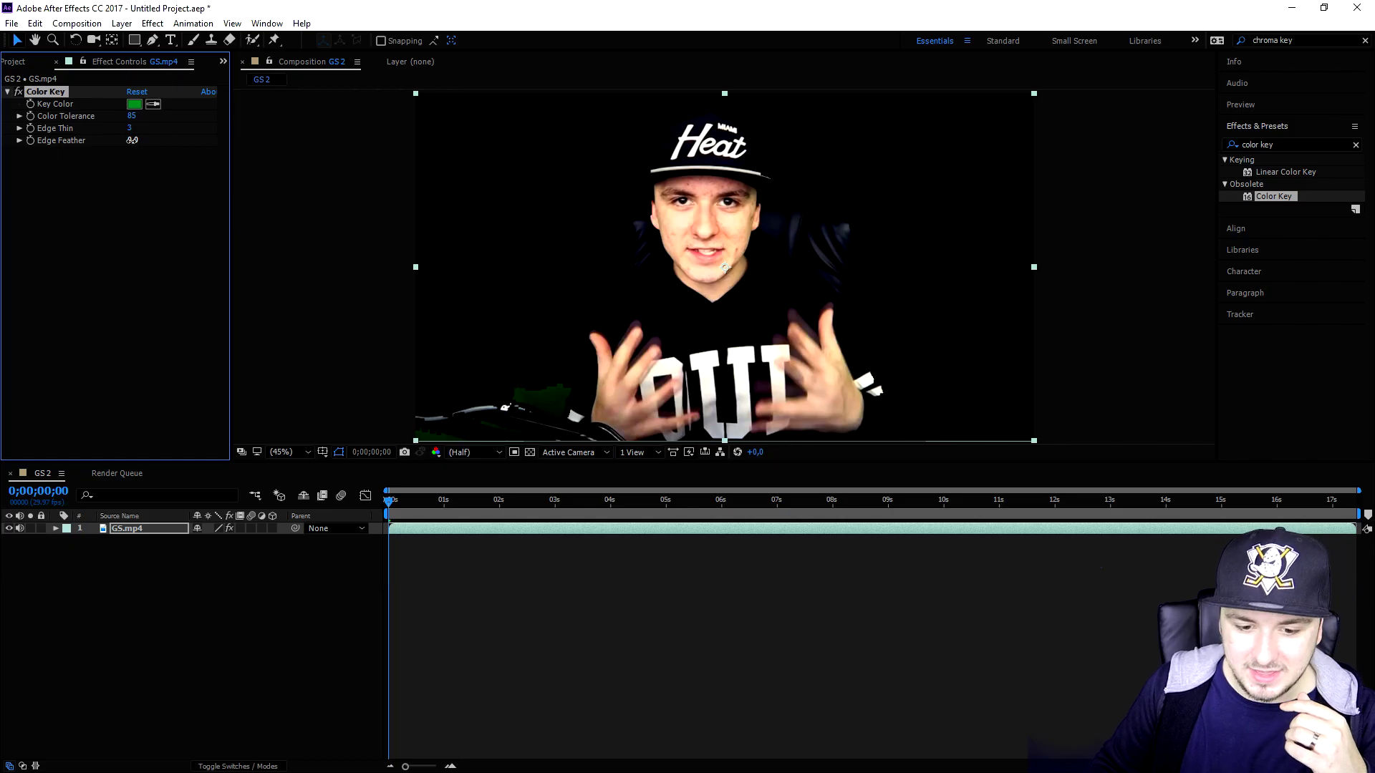
- Refine the key colour to 007E2E in the Key Color picker
{"action": "left_click", "coordinate": [134, 104]}
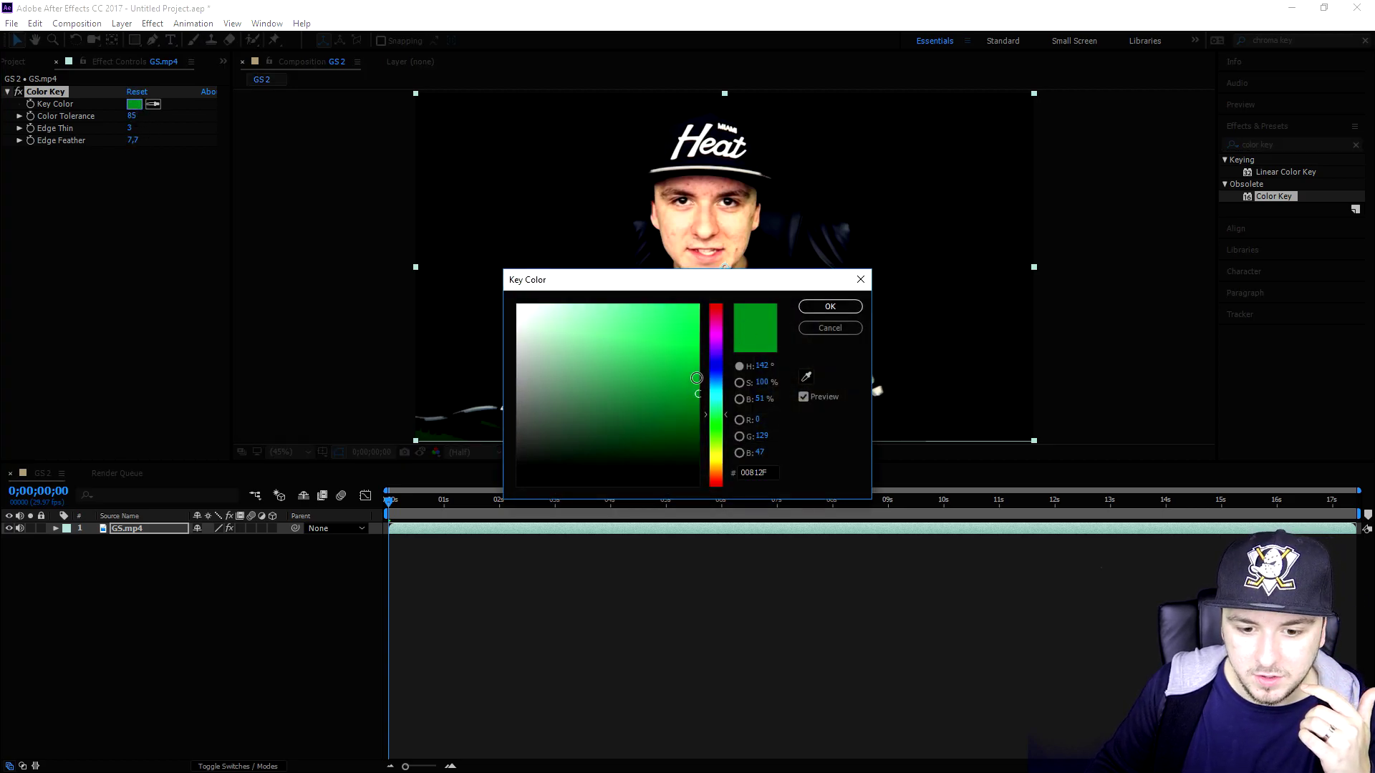
{"action": "left_click_drag", "start_coordinate": [662, 285], "coordinate": [689, 489]}
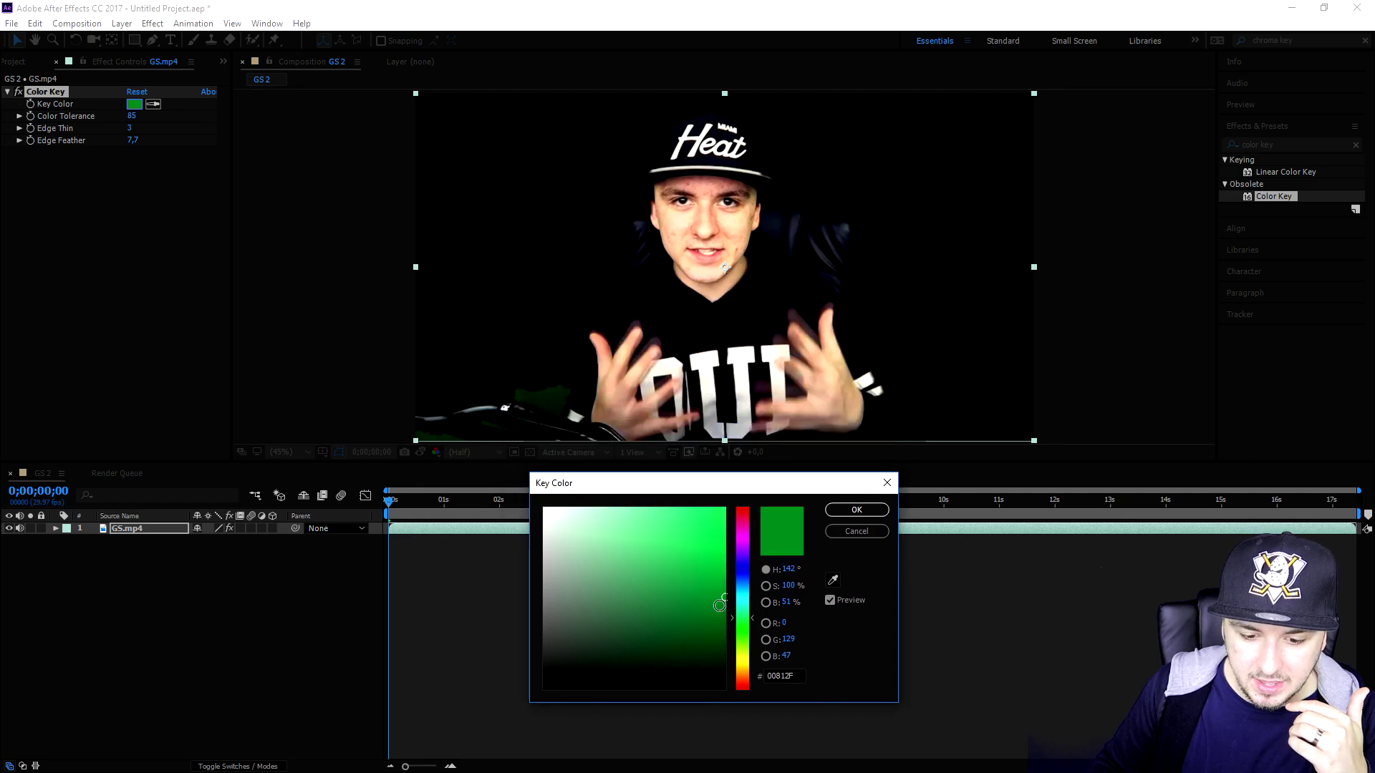
{"action": "left_click_drag", "start_coordinate": [719, 606], "coordinate": [747, 600]}
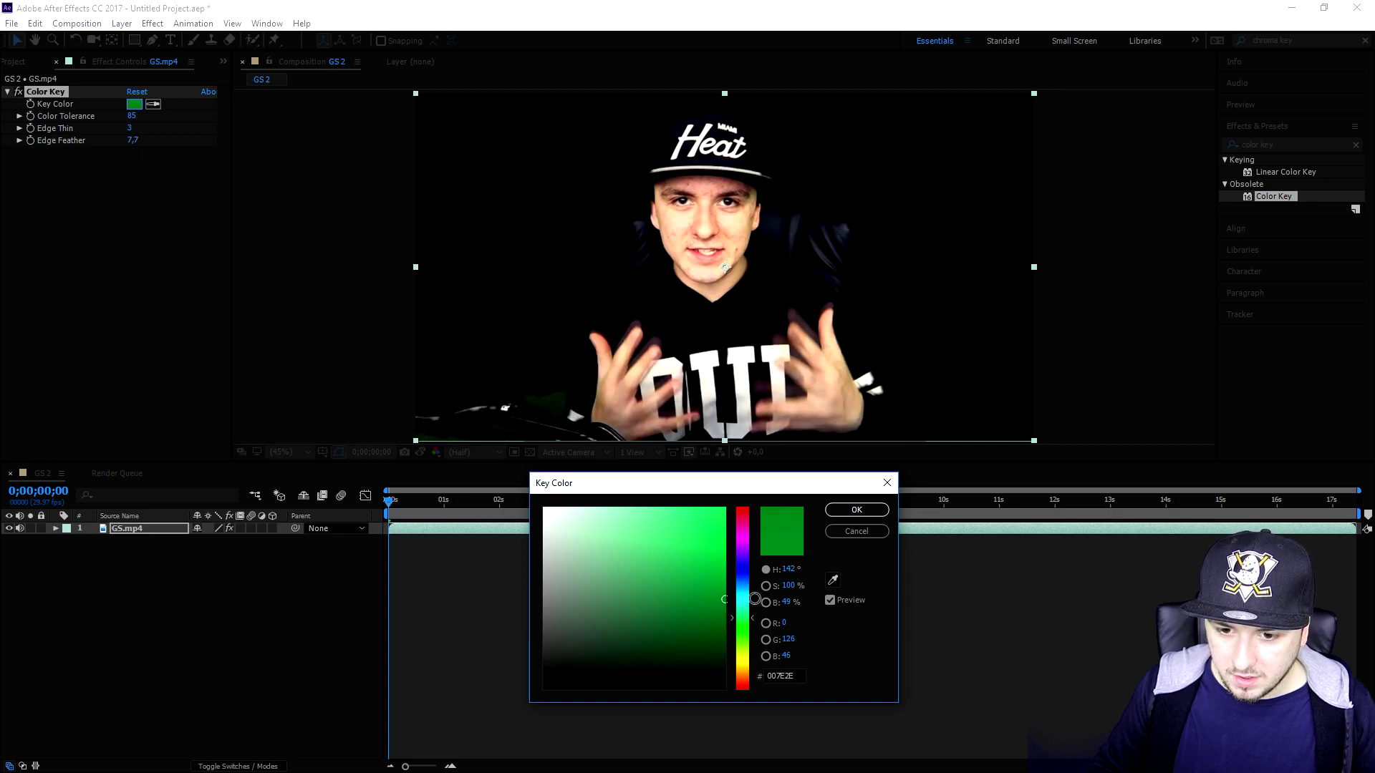
{"action": "left_click", "coordinate": [853, 510]}
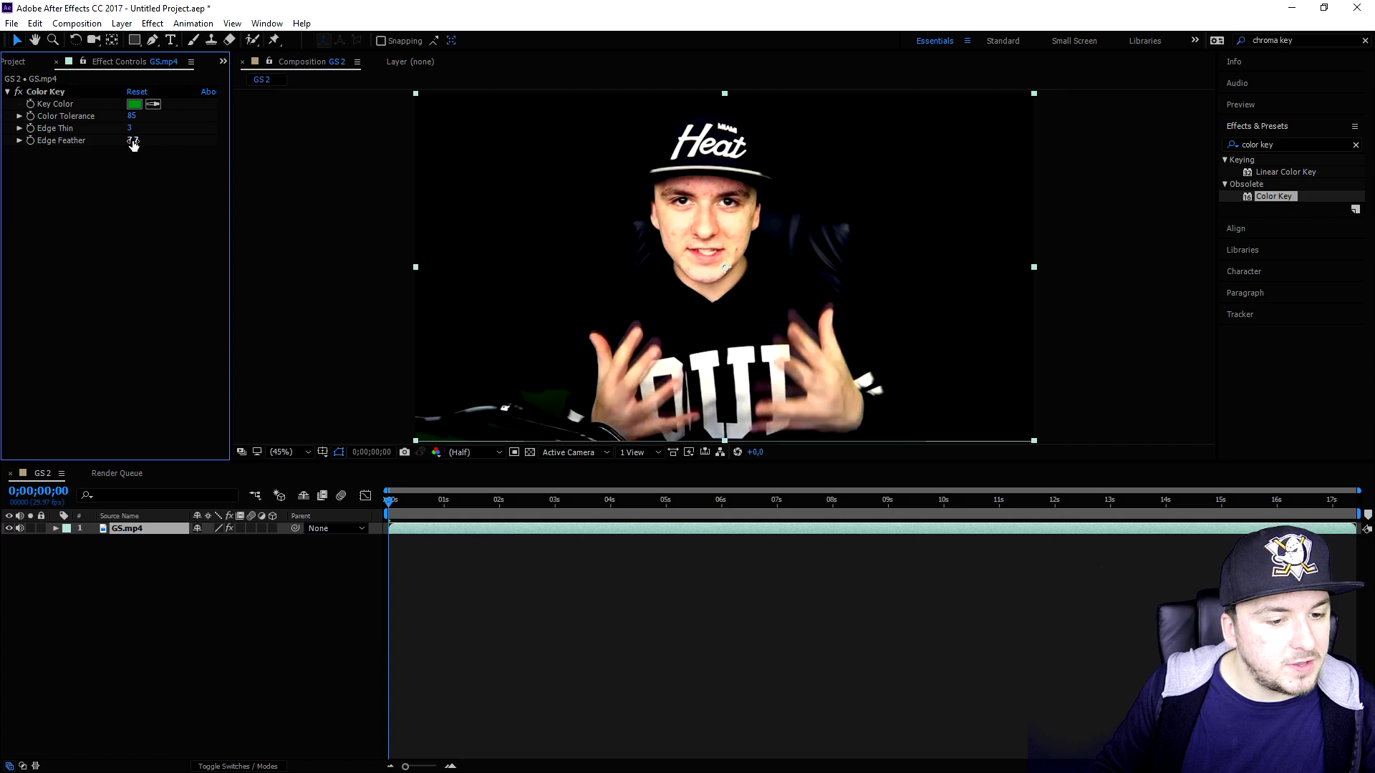
- Scrub Edge Feather to 20,3, try Edge Thin values, and raise Color Tolerance to 88
{"action": "left_click_drag", "start_coordinate": [132, 140], "coordinate": [134, 166]}
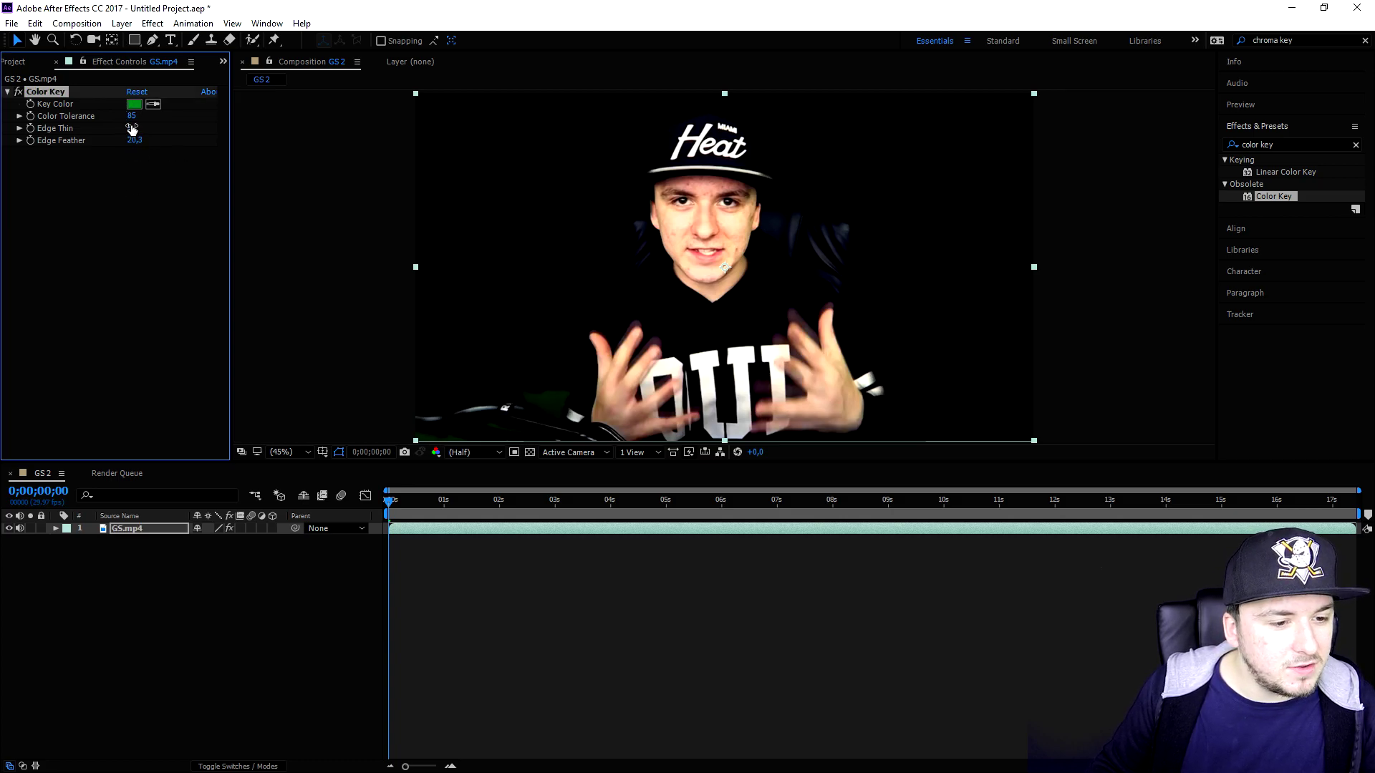
{"action": "left_click_drag", "start_coordinate": [130, 127], "coordinate": [131, 126]}
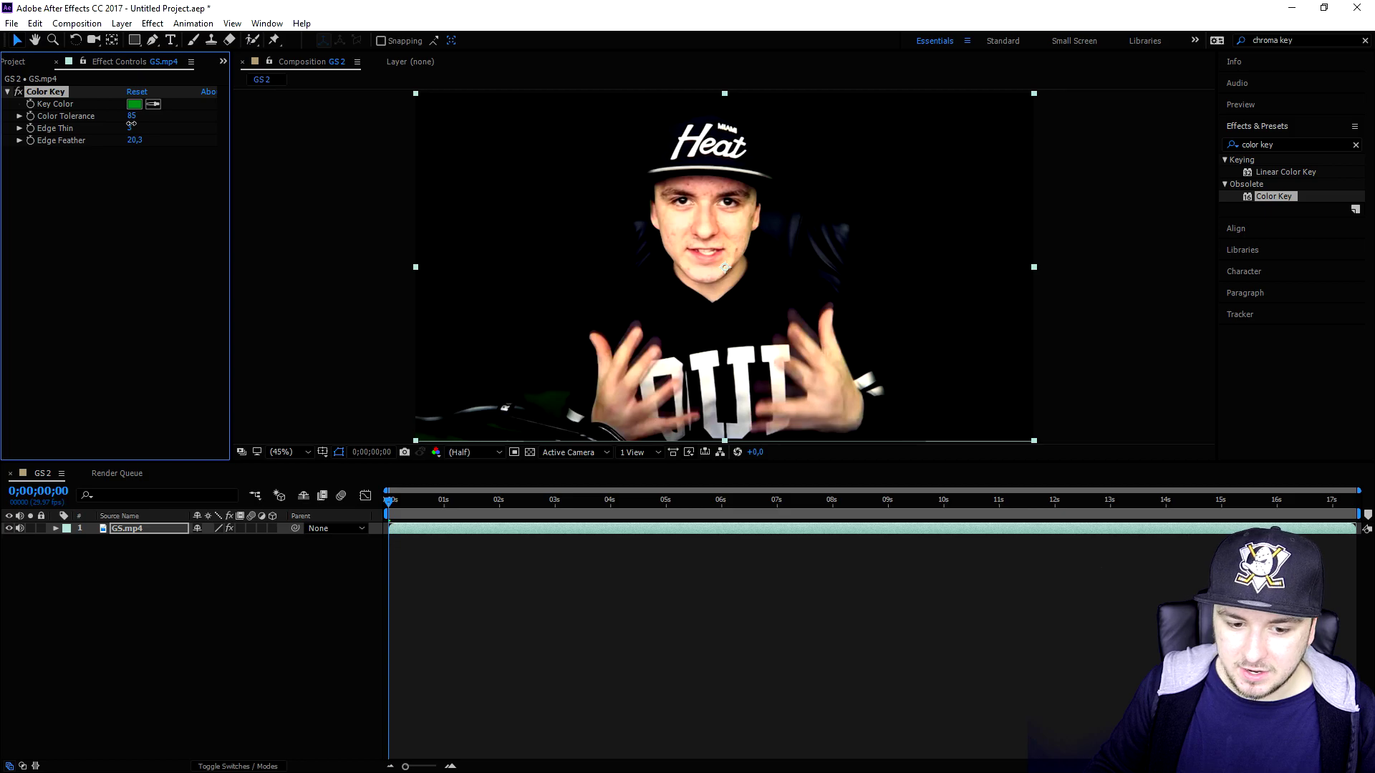
{"action": "left_click_drag", "start_coordinate": [134, 115], "coordinate": [140, 118]}
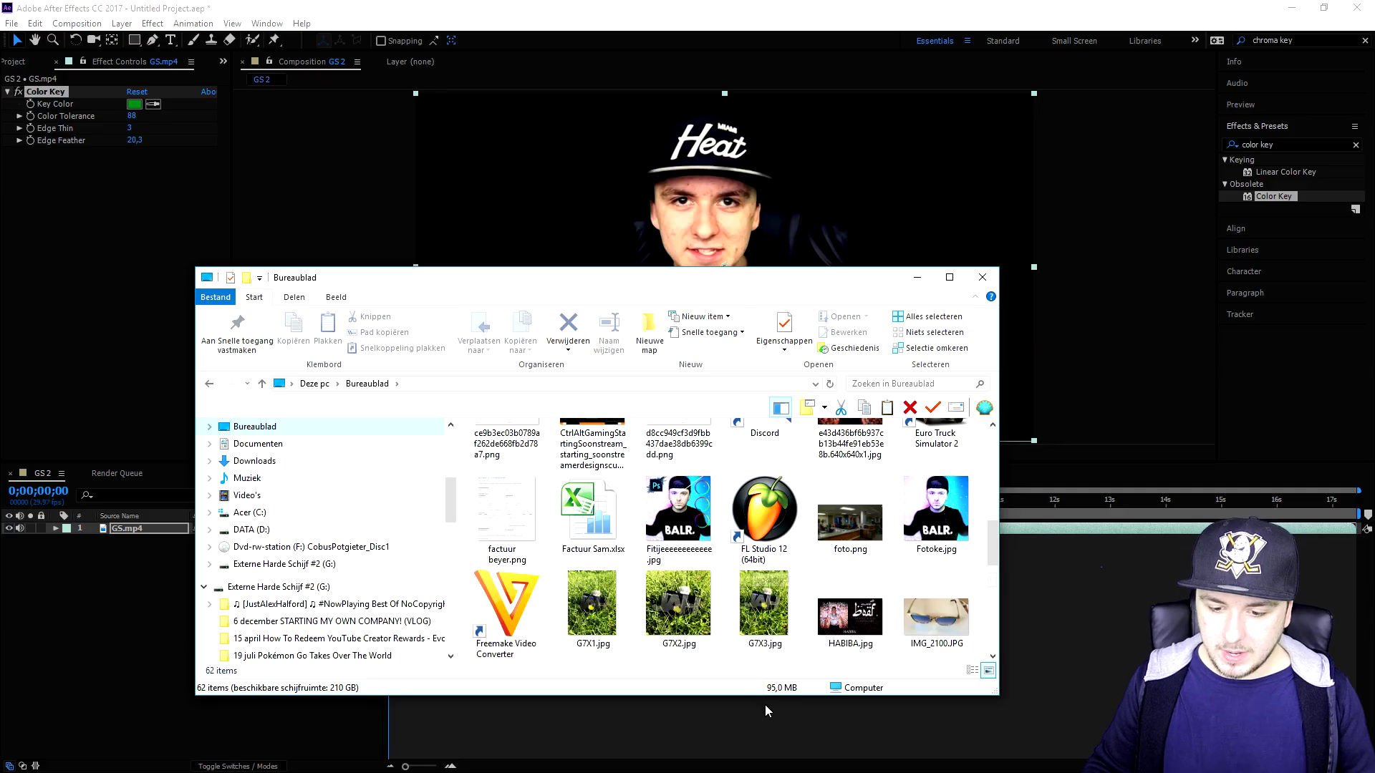
- Add foto.png to the composition, shift it up-left, and place it beneath GS.mp4
{"action": "left_click", "coordinate": [850, 527]}
{"action": "left_click", "coordinate": [1060, 553]}
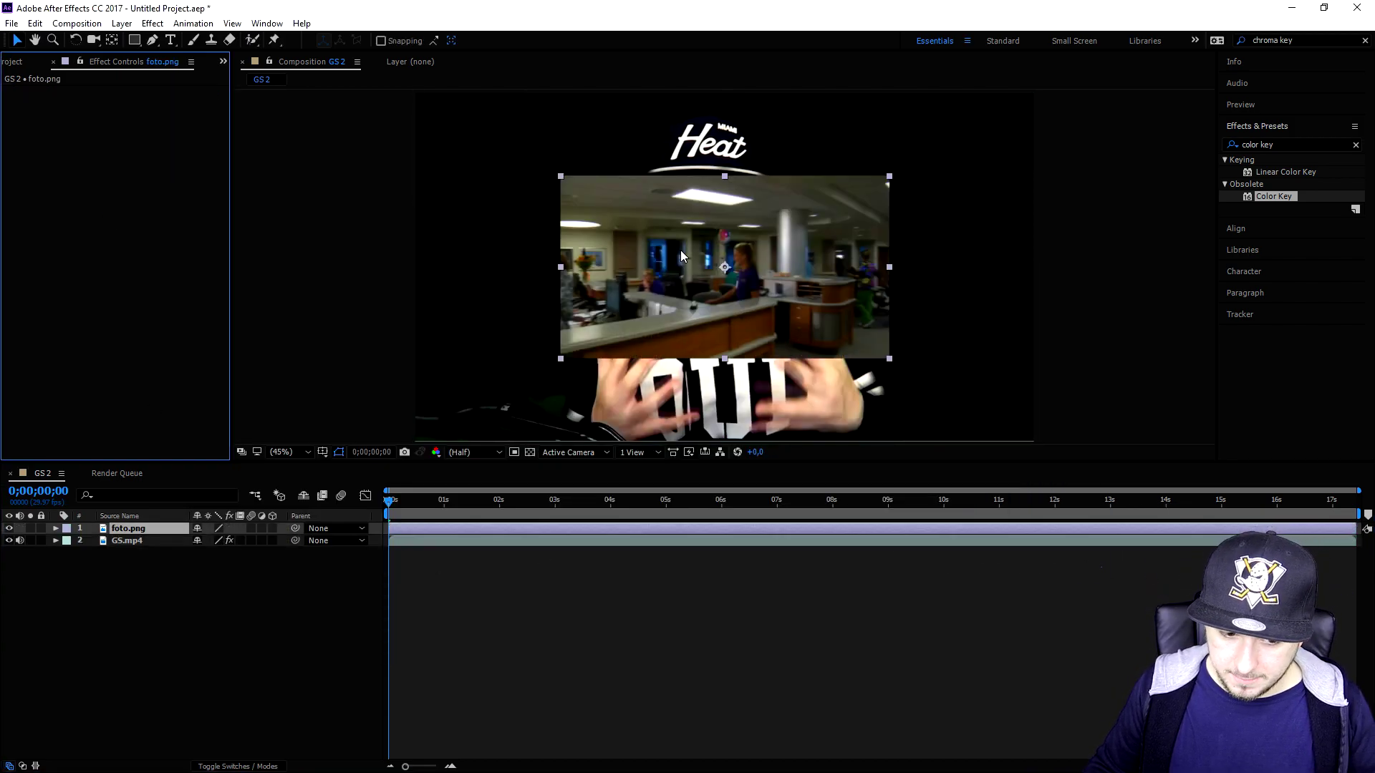
{"action": "left_click_drag", "start_coordinate": [650, 253], "coordinate": [499, 170]}
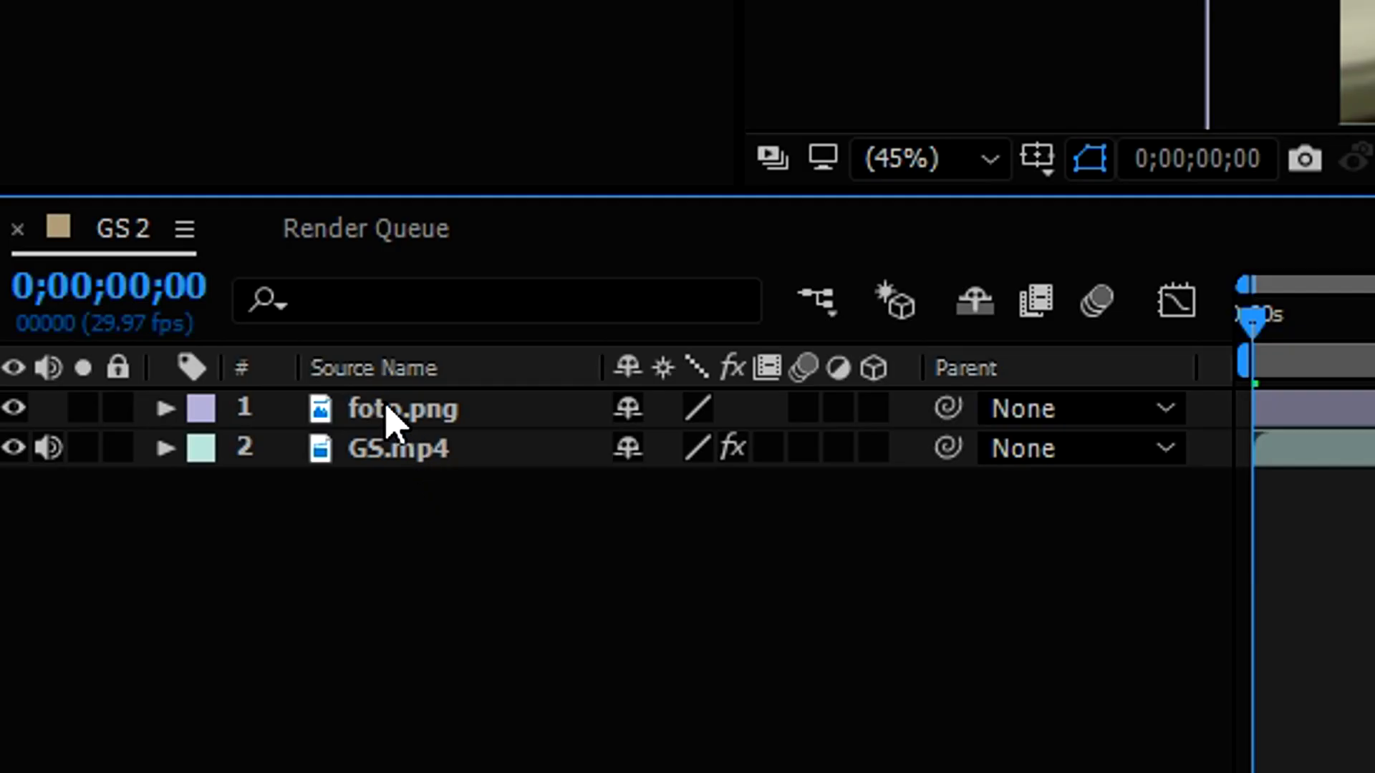
{"action": "left_click_drag", "start_coordinate": [387, 407], "coordinate": [384, 466]}
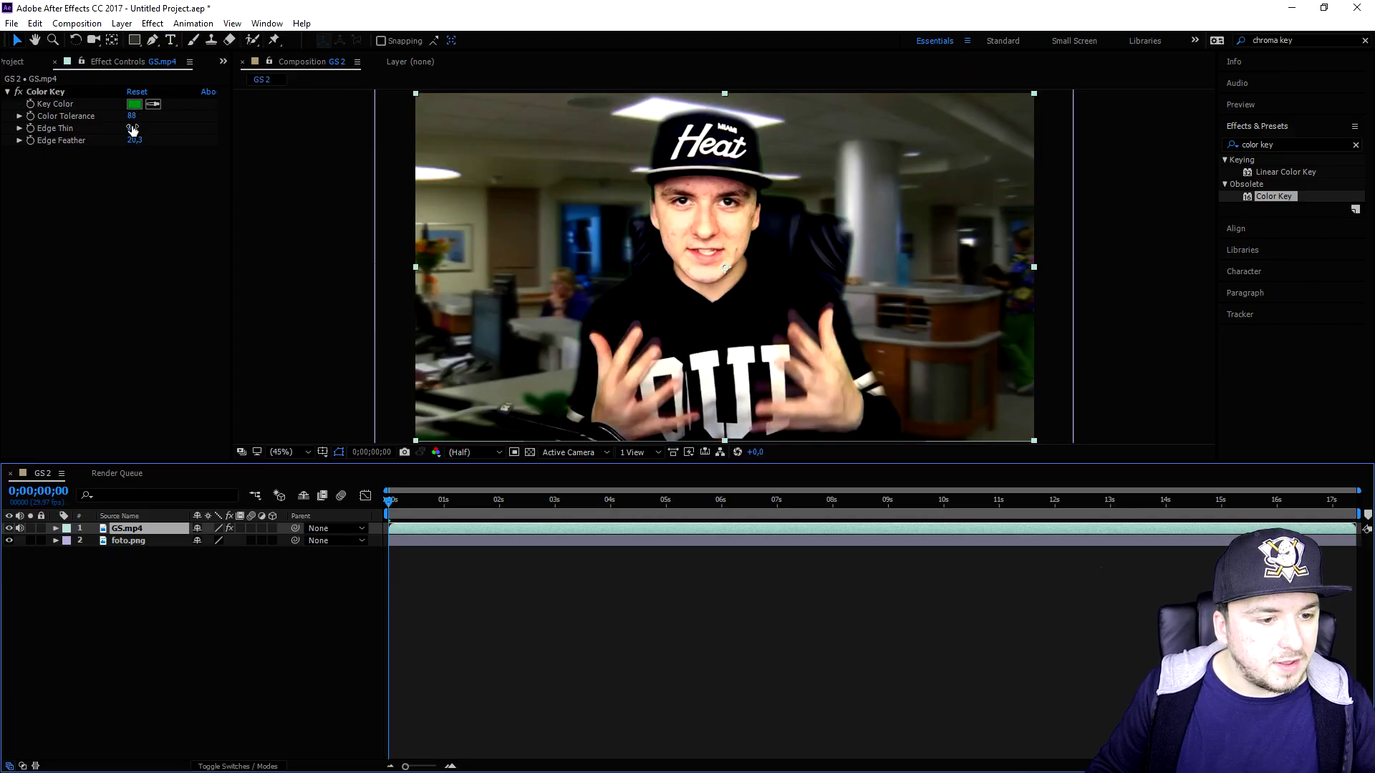
- Set Edge Thin to 5 then back to 3, and nudge the key green to 00822F
{"action": "left_click", "coordinate": [132, 128]}
{"action": "type", "text": "5"}
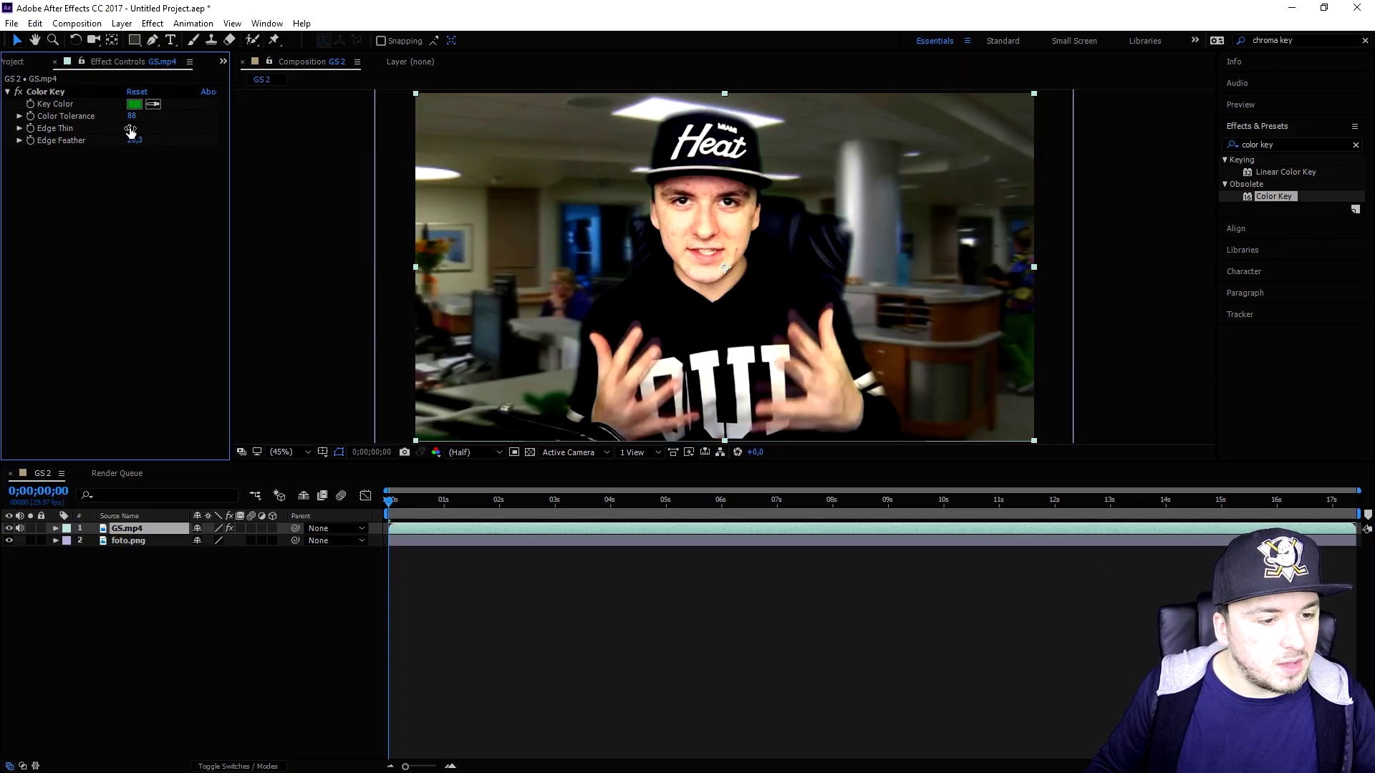
{"action": "key", "text": "Return"}
{"action": "left_click_drag", "start_coordinate": [129, 128], "coordinate": [124, 129]}
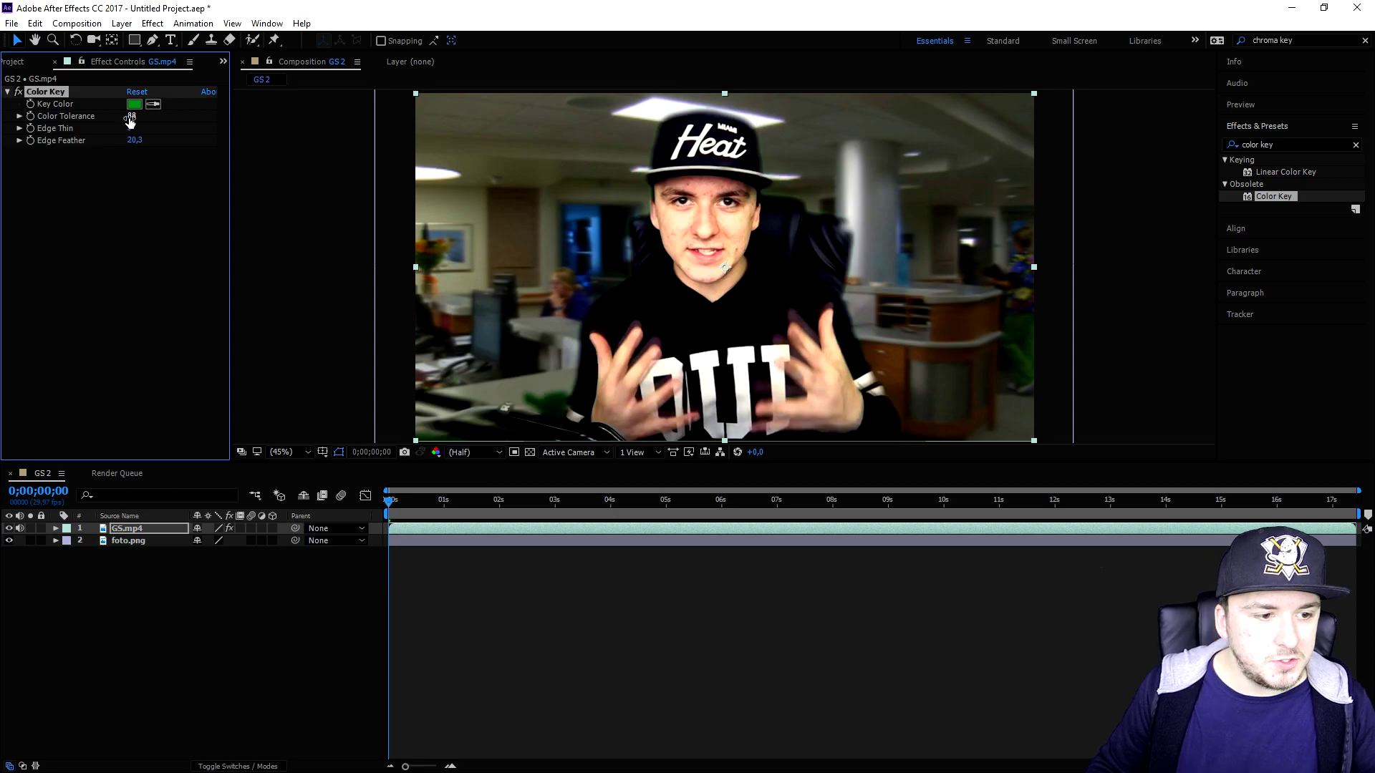
{"action": "left_click", "coordinate": [134, 104]}
{"action": "mouse_move", "coordinate": [719, 598]}
{"action": "left_mouse_down"}
{"action": "mouse_move", "coordinate": [709, 591]}
{"action": "mouse_move", "coordinate": [711, 606]}
{"action": "mouse_move", "coordinate": [702, 515]}
{"action": "mouse_move", "coordinate": [626, 546]}
{"action": "mouse_move", "coordinate": [608, 577]}
{"action": "mouse_move", "coordinate": [641, 614]}
{"action": "mouse_move", "coordinate": [718, 641]}
{"action": "mouse_move", "coordinate": [728, 597]}
{"action": "left_mouse_up"}
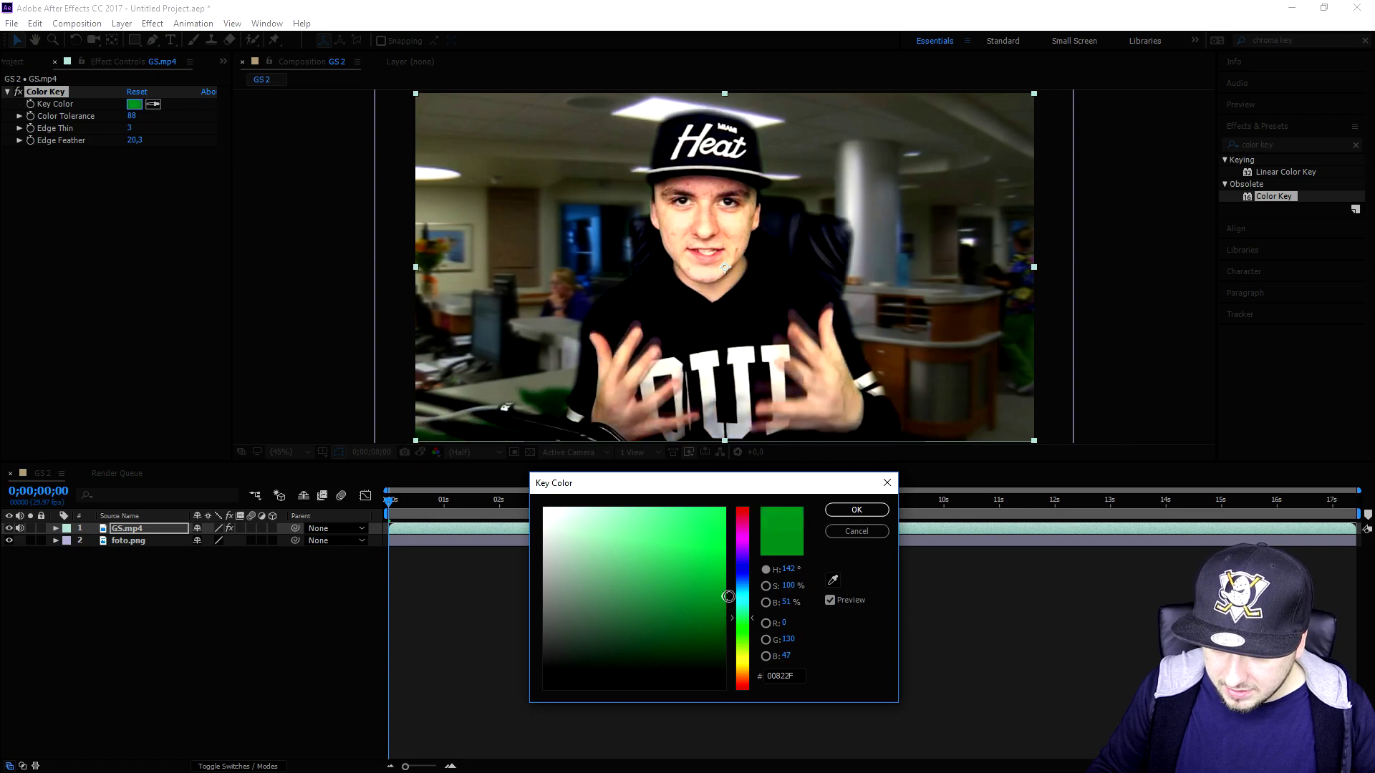
- Confirm the 00822F key colour in the Key Color dialog
{"action": "left_click", "coordinate": [857, 510]}
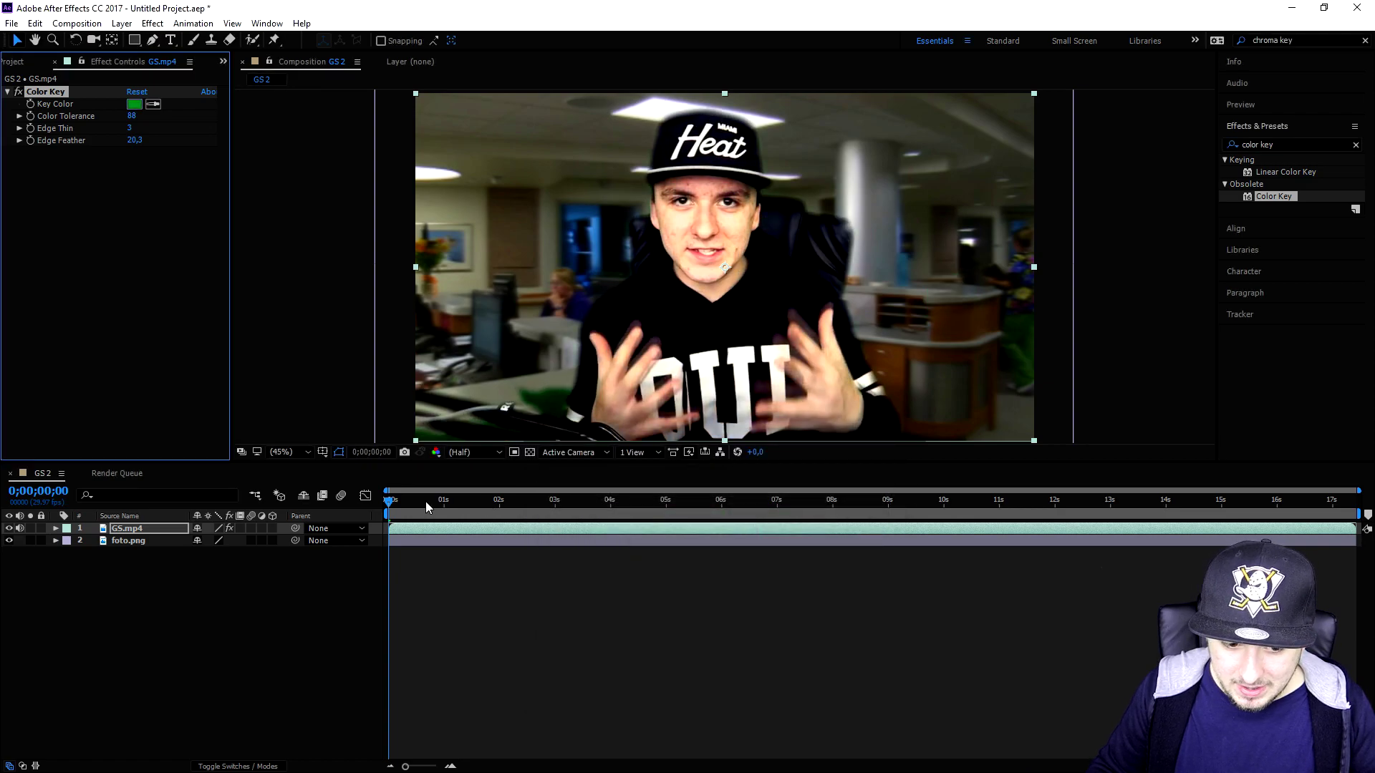